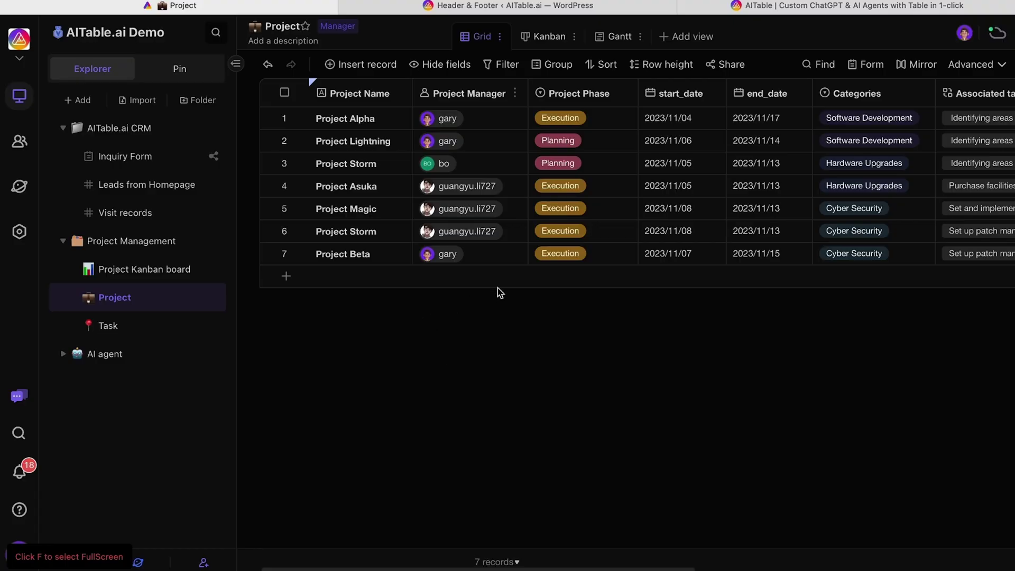
# Add a Project Dragon record with manager bo and phase Planning
pyautogui.hscroll(10, 579, 245)
pyautogui.hscroll(-10, 578, 249)
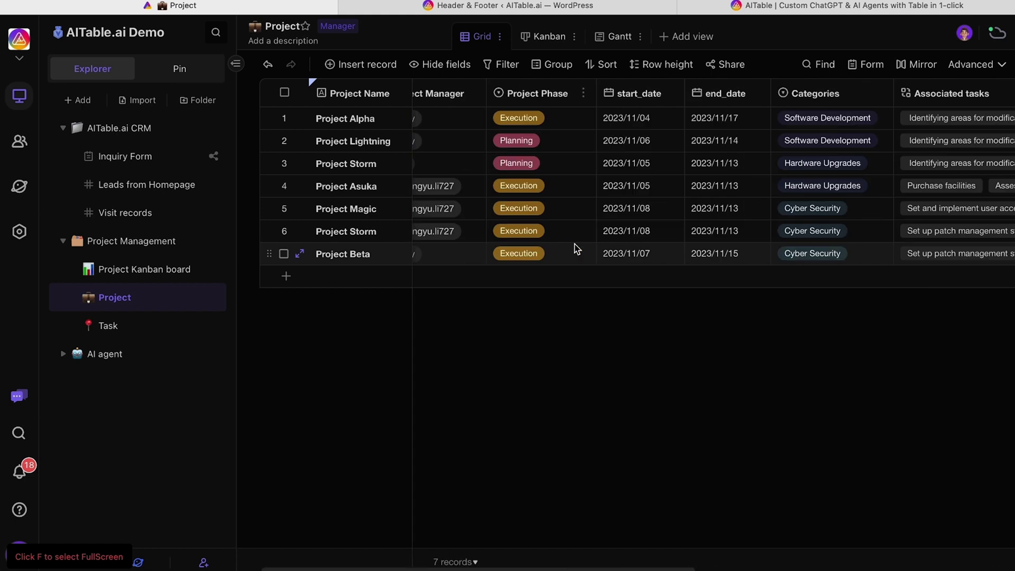
pyautogui.click(342, 276)
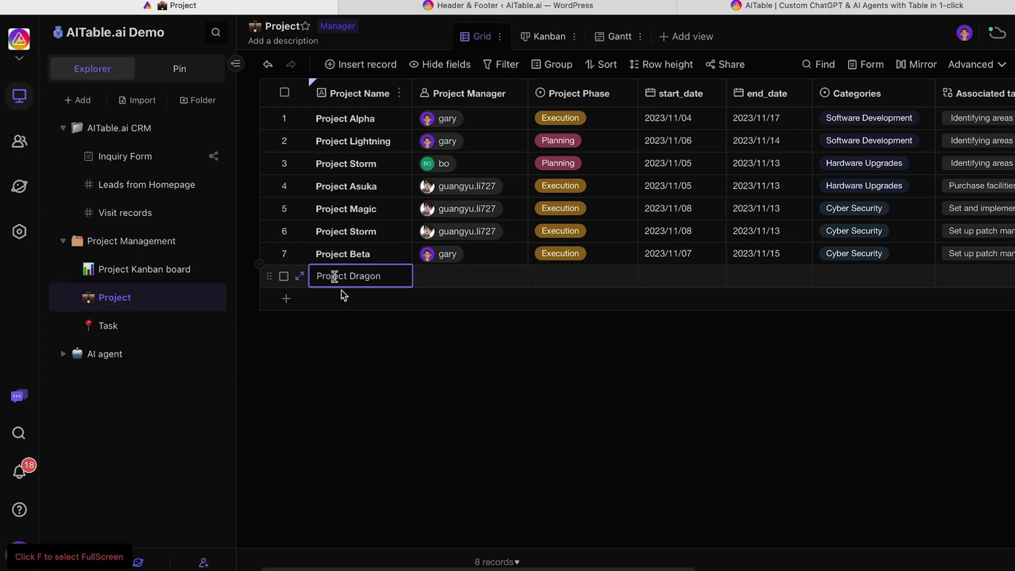
pyautogui.doubleClick(440, 280)
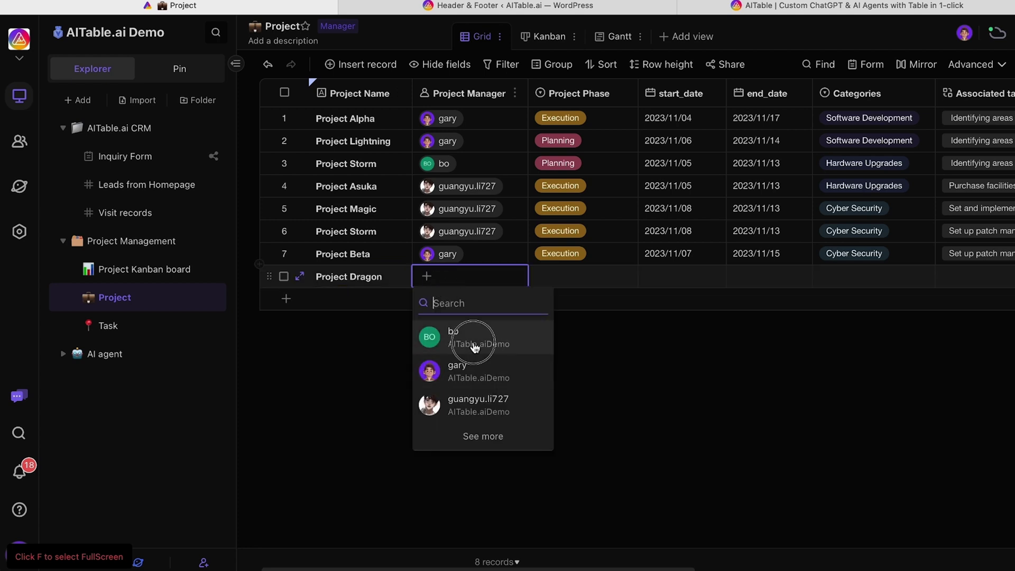
pyautogui.click(475, 346)
pyautogui.doubleClick(562, 284)
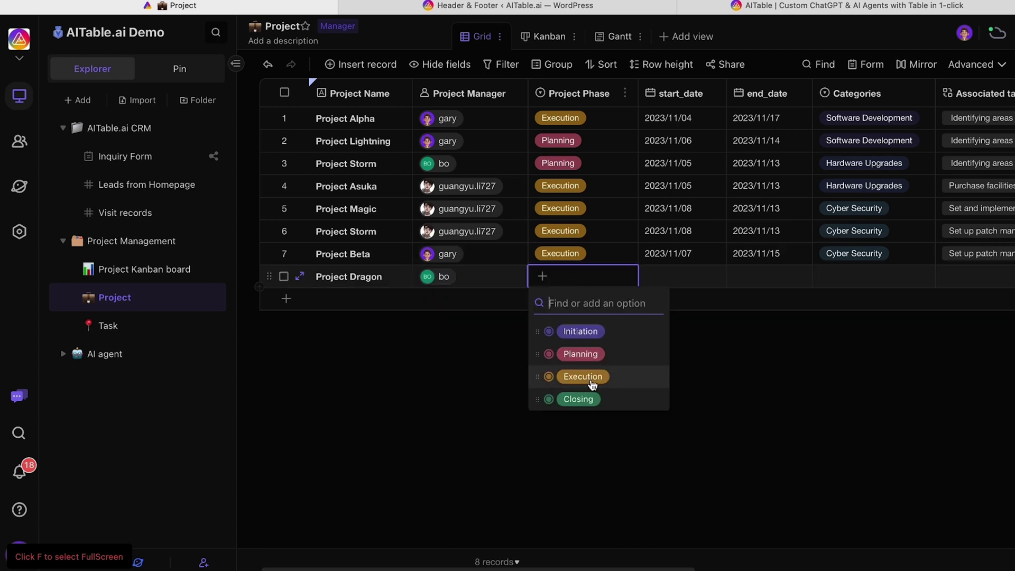
pyautogui.click(581, 354)
# Set Project Dragon's start date to 2023/11/14 and end date to 2023/11/24
pyautogui.click(676, 276)
pyautogui.click(675, 275)
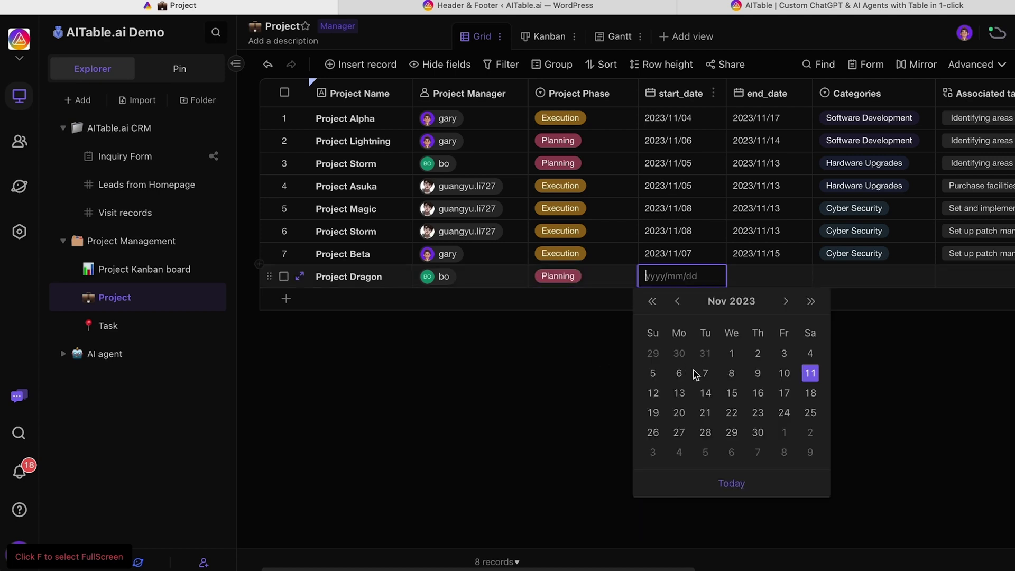
pyautogui.click(710, 391)
pyautogui.click(771, 278)
pyautogui.click(771, 279)
pyautogui.click(872, 412)
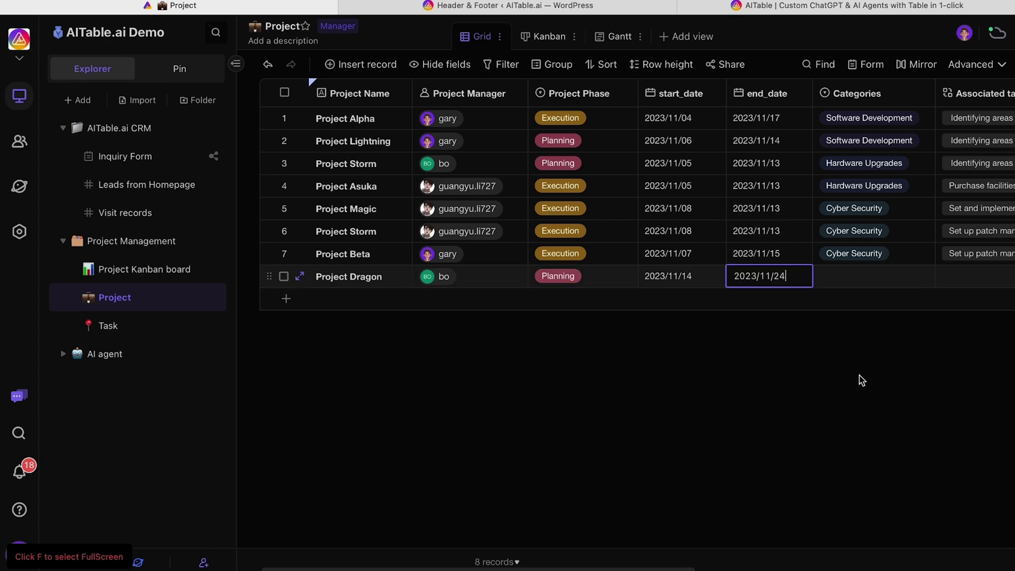
# Upload four GIF images to Project Dragon's Attachment field
pyautogui.hscroll(2, 867, 370)
pyautogui.hscroll(3, 868, 370)
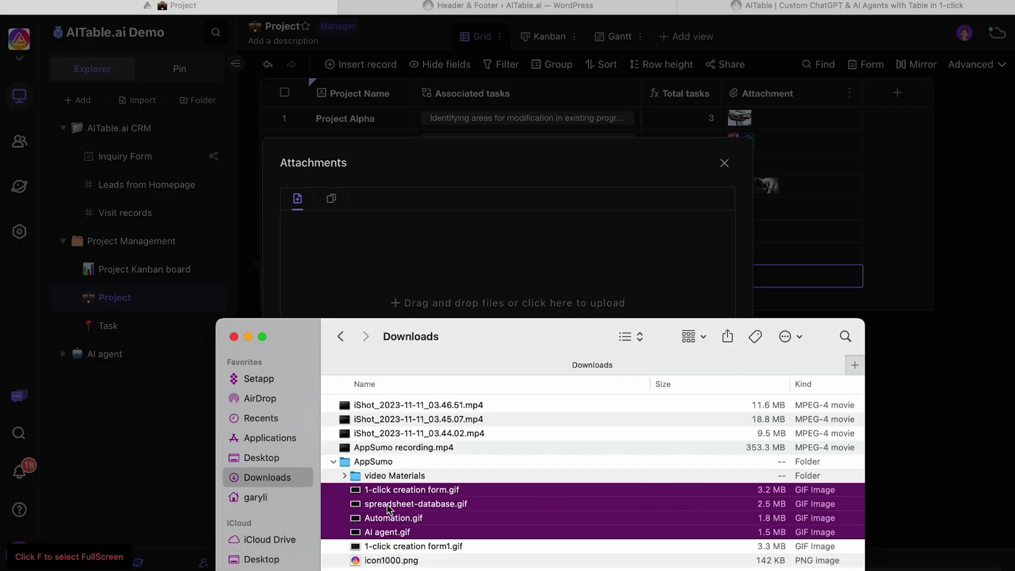
pyautogui.moveTo(389, 516); pyautogui.dragTo(408, 275)
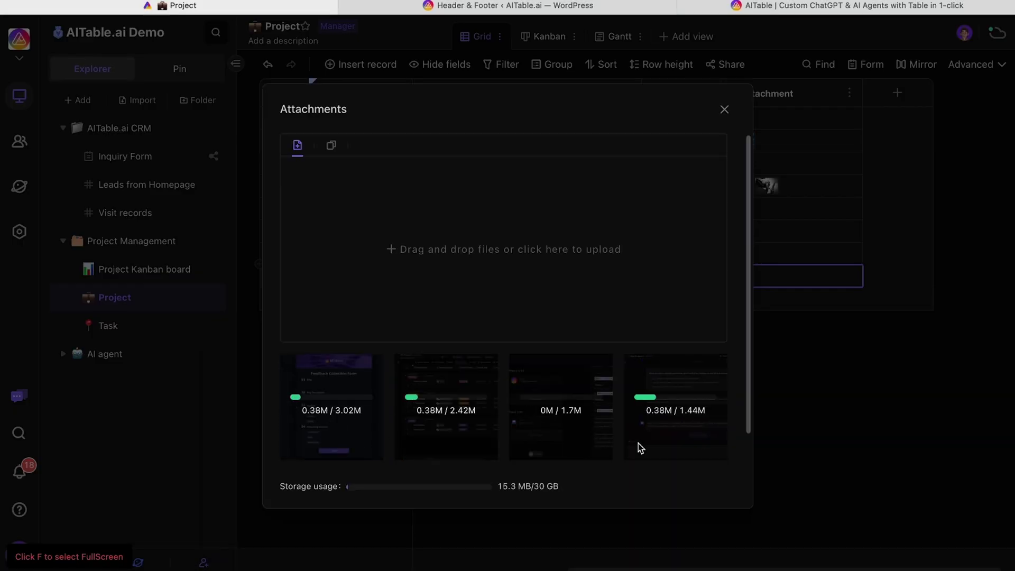
pyautogui.click(819, 431)
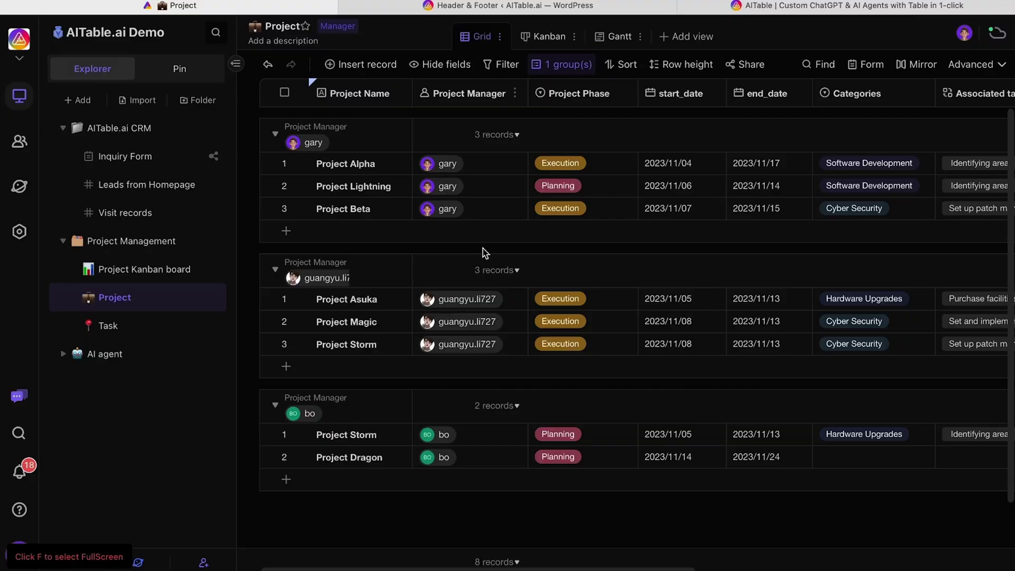
# Change the grid grouping from Categories to Project Phase
pyautogui.click(572, 71)
pyautogui.click(612, 147)
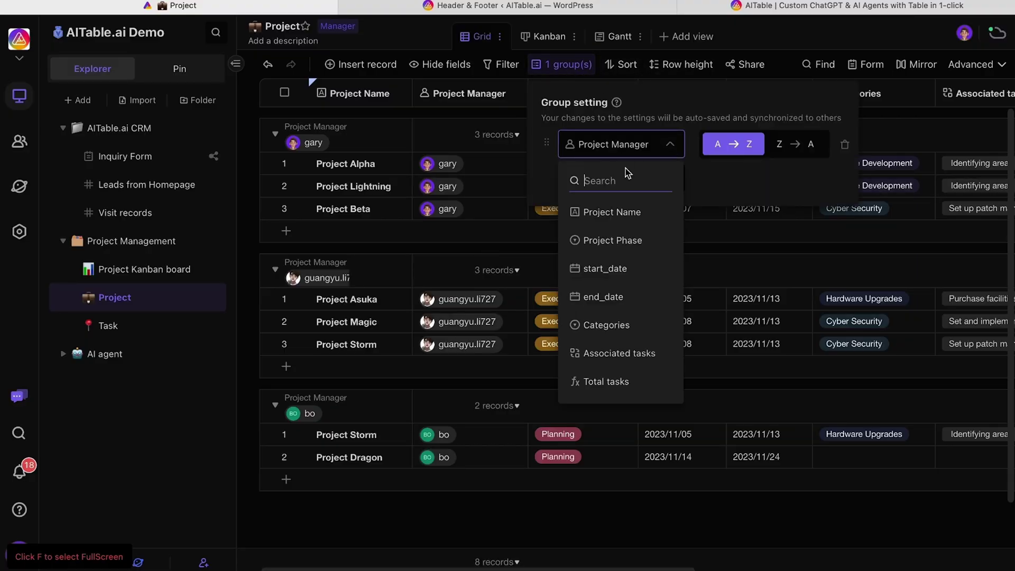
pyautogui.click(618, 326)
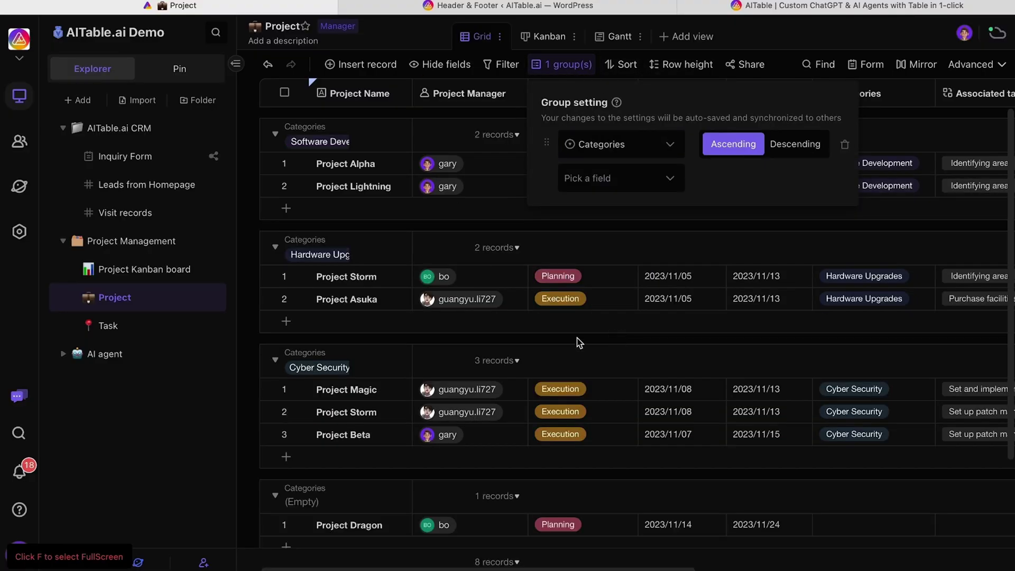
pyautogui.click(630, 153)
pyautogui.click(614, 269)
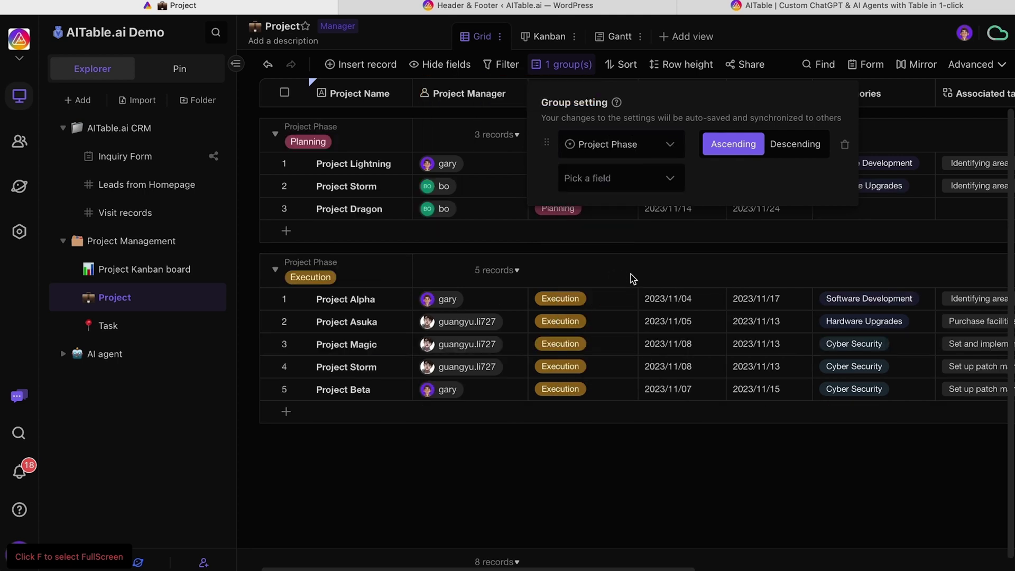
pyautogui.click(548, 486)
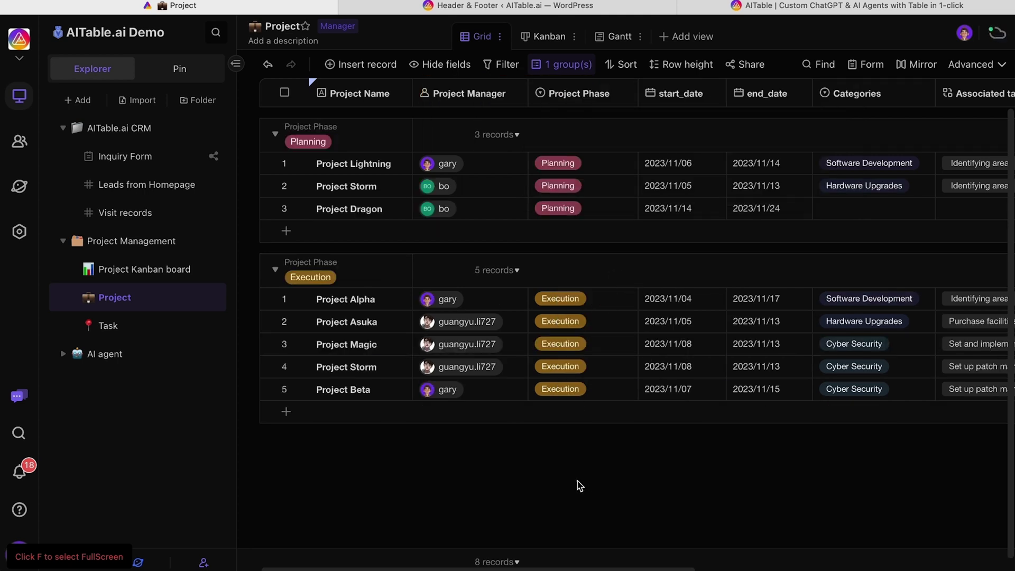
# Move Project Storm's card between phases on Kanban, then drag Project Beta's Gantt start to 2023/11/08
pyautogui.click(548, 36)
pyautogui.moveTo(785, 227); pyautogui.dragTo(800, 242)
pyautogui.hscroll(3, 802, 244)
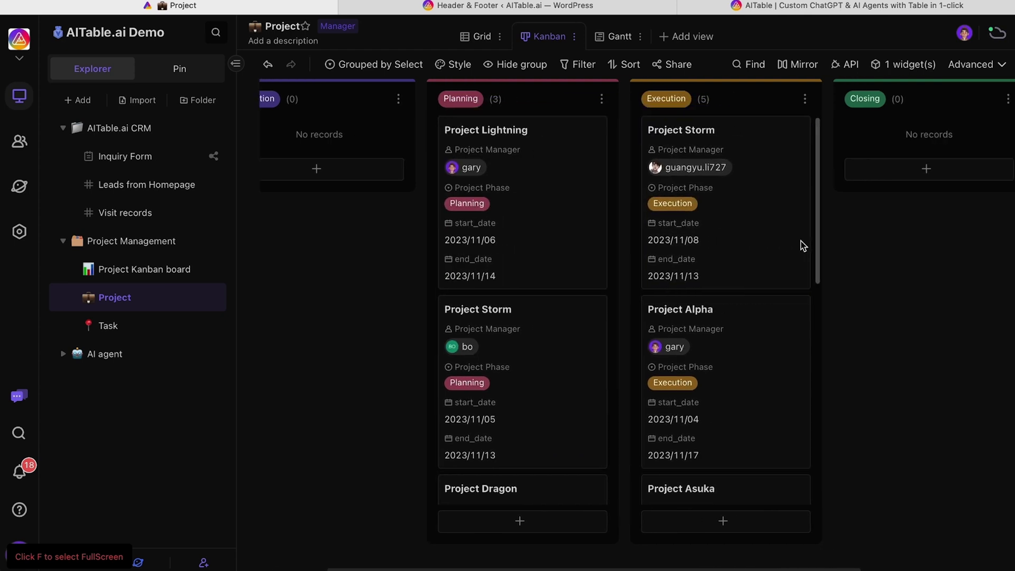
pyautogui.click(610, 37)
pyautogui.moveTo(601, 226); pyautogui.dragTo(647, 226)
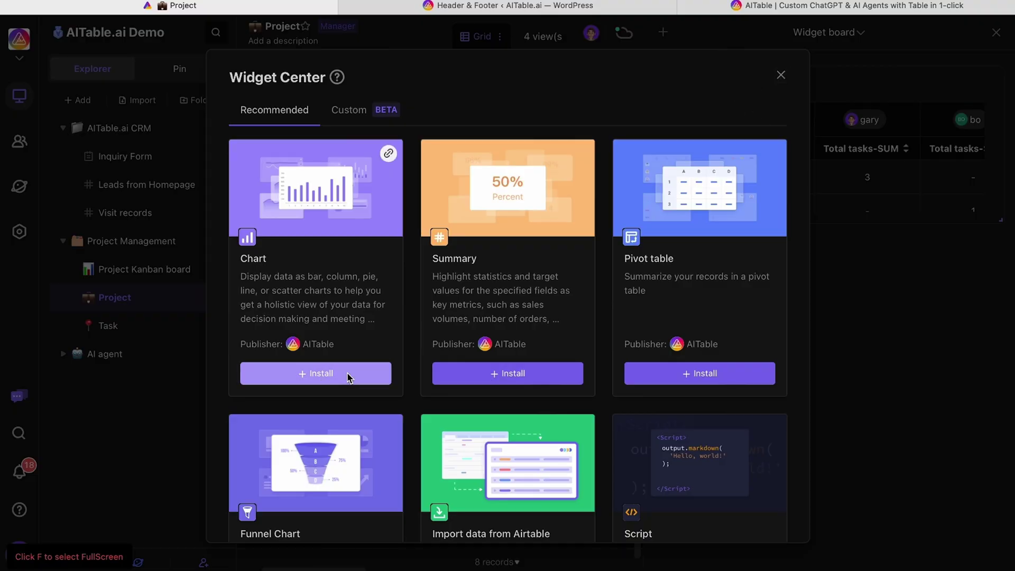
# Install a Chart widget and configure it as a column chart summing Total tasks per project
pyautogui.click(349, 377)
pyautogui.click(967, 254)
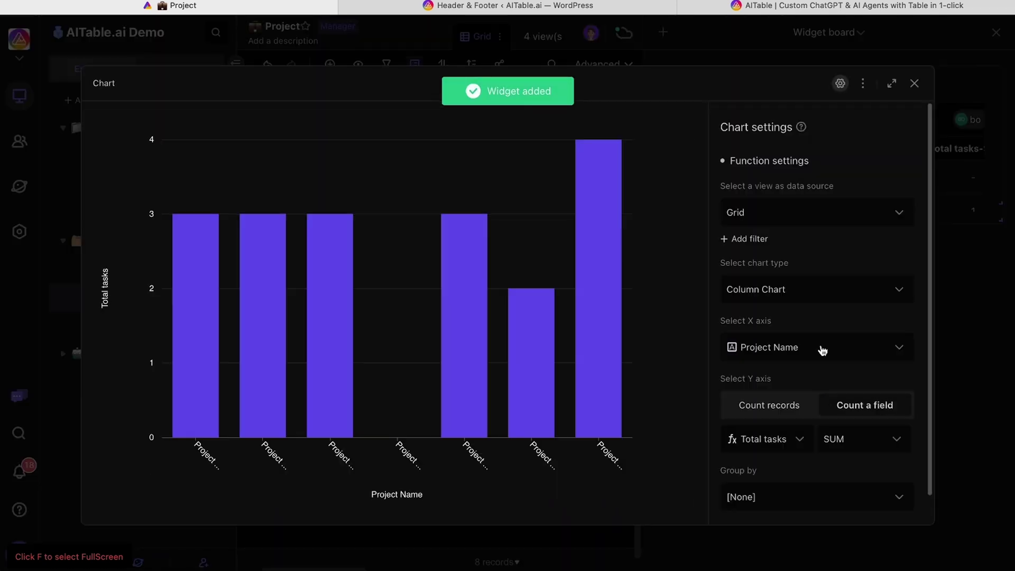
pyautogui.scroll(-1, 772, 354)
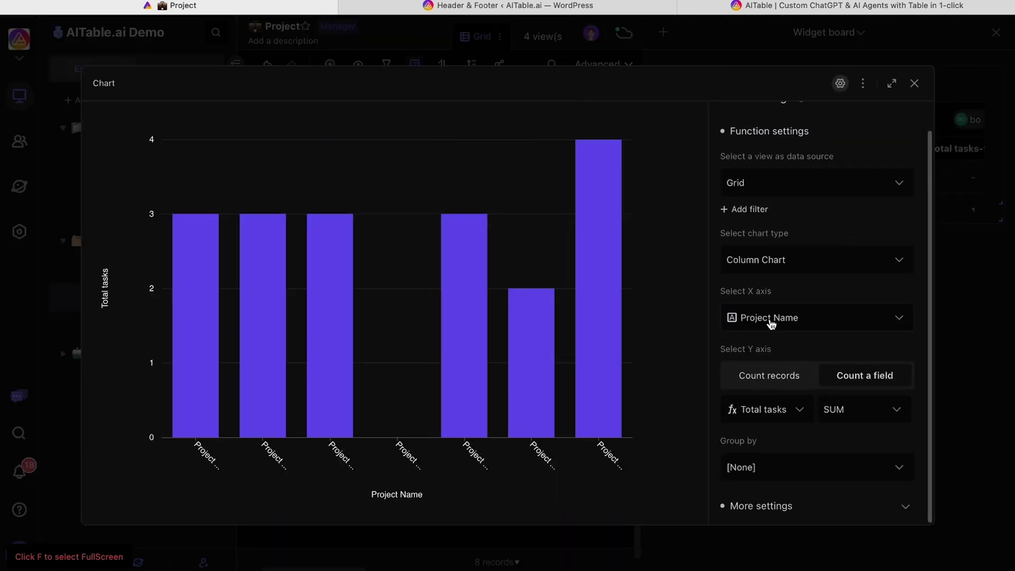
pyautogui.click(772, 323)
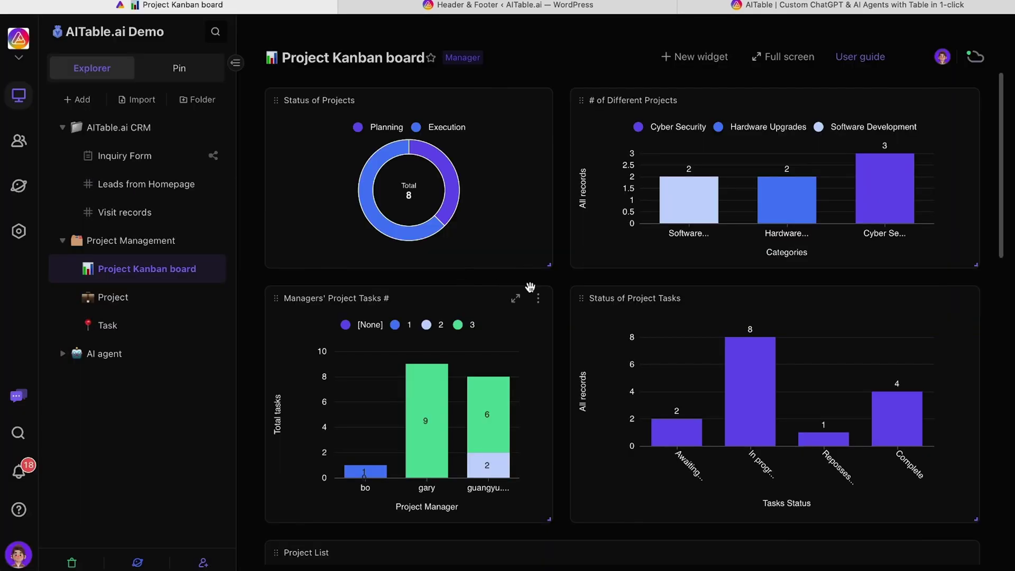
pyautogui.scroll(-1, 526, 288)
pyautogui.scroll(1, 525, 287)
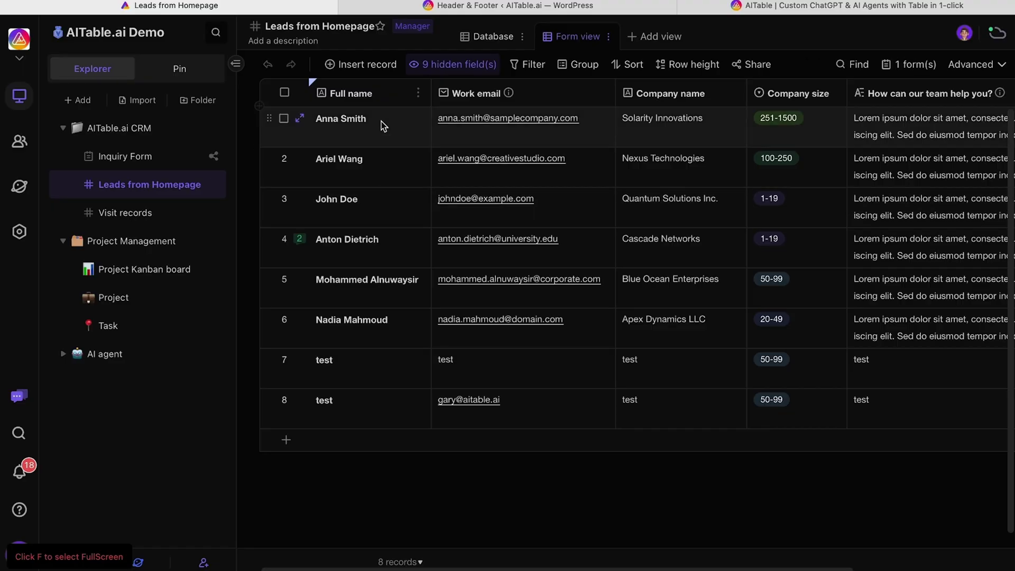
# Delete the two test lead records, leaving six leads
pyautogui.moveTo(381, 124); pyautogui.dragTo(363, 299)
pyautogui.click(550, 410)
pyautogui.moveTo(343, 368); pyautogui.dragTo(367, 415)
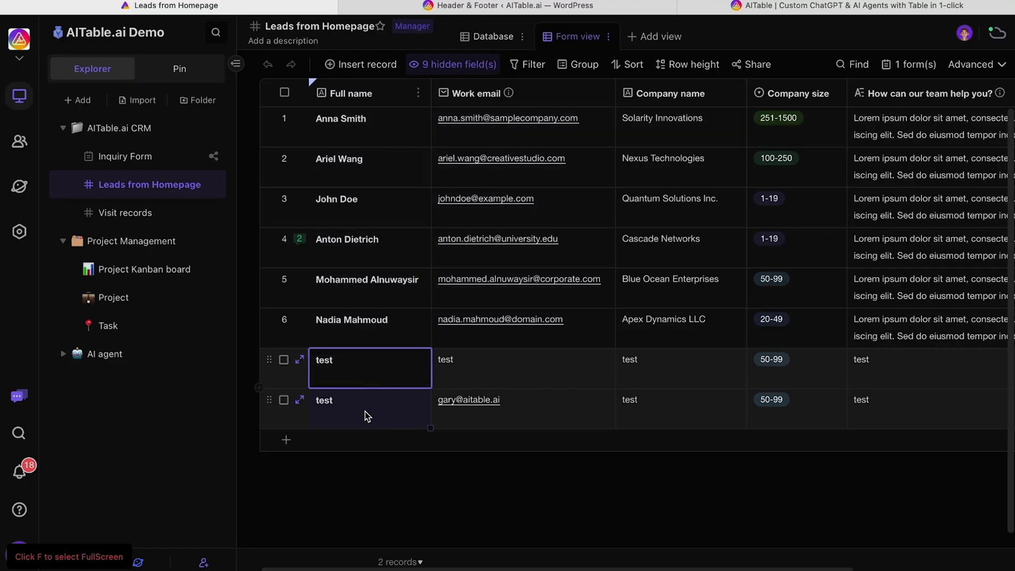
pyautogui.rightClick(367, 415)
pyautogui.click(405, 512)
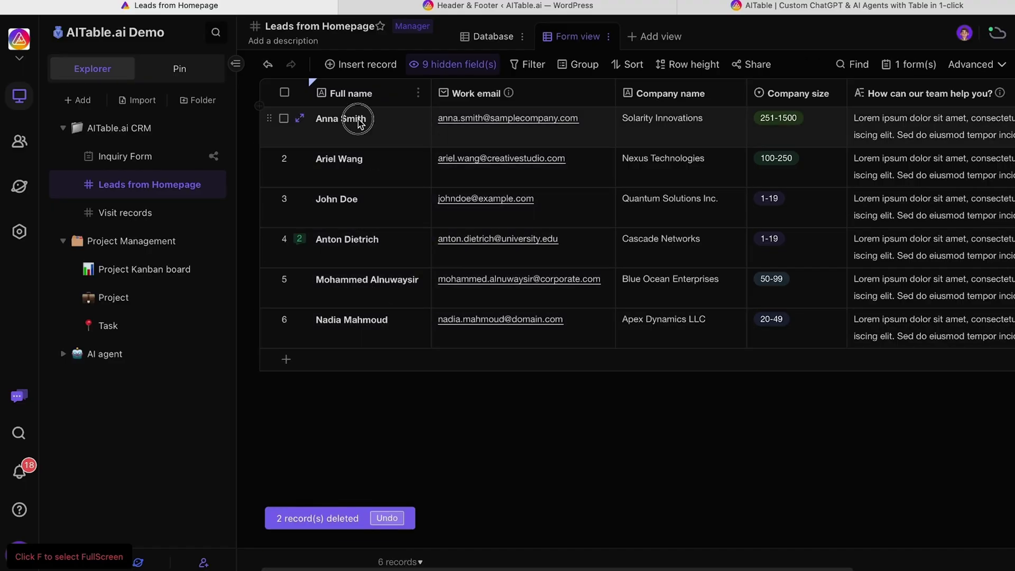
pyautogui.moveTo(351, 118); pyautogui.dragTo(552, 347)
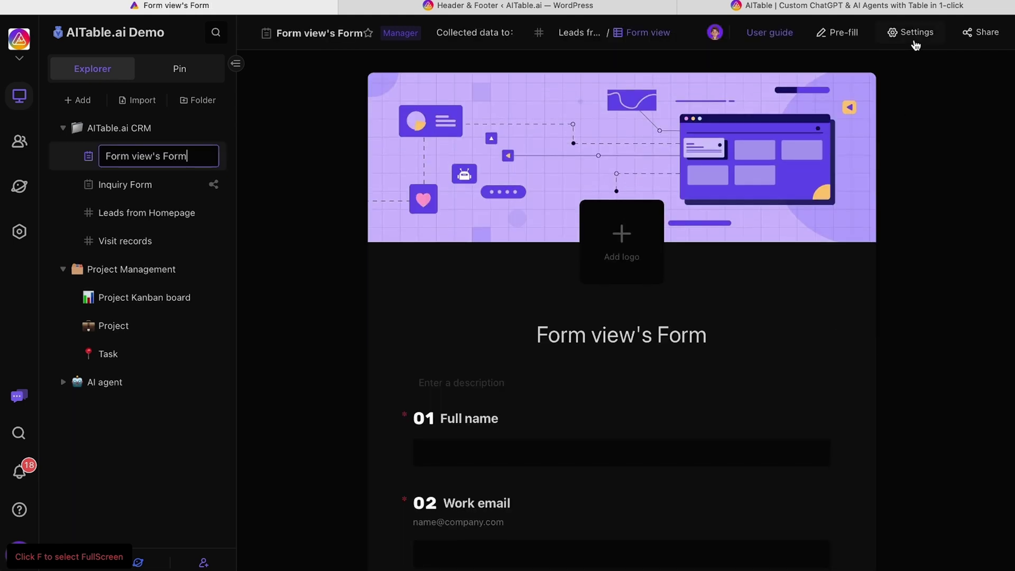
# In Form Settings, turn off Show cover and Show logo and enable Collapse options
pyautogui.click(914, 33)
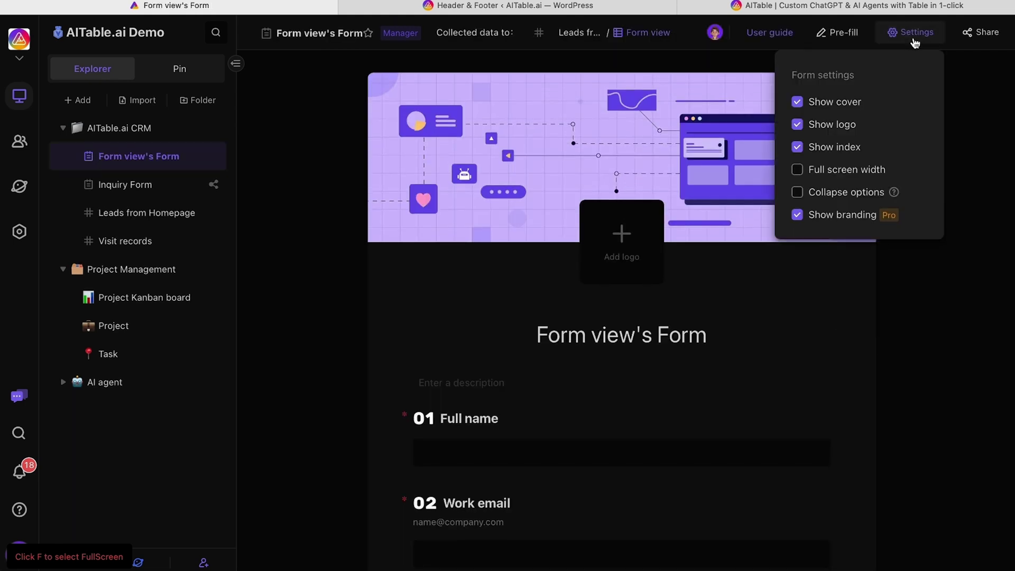
pyautogui.click(830, 125)
pyautogui.click(836, 102)
pyautogui.scroll(-3, 830, 365)
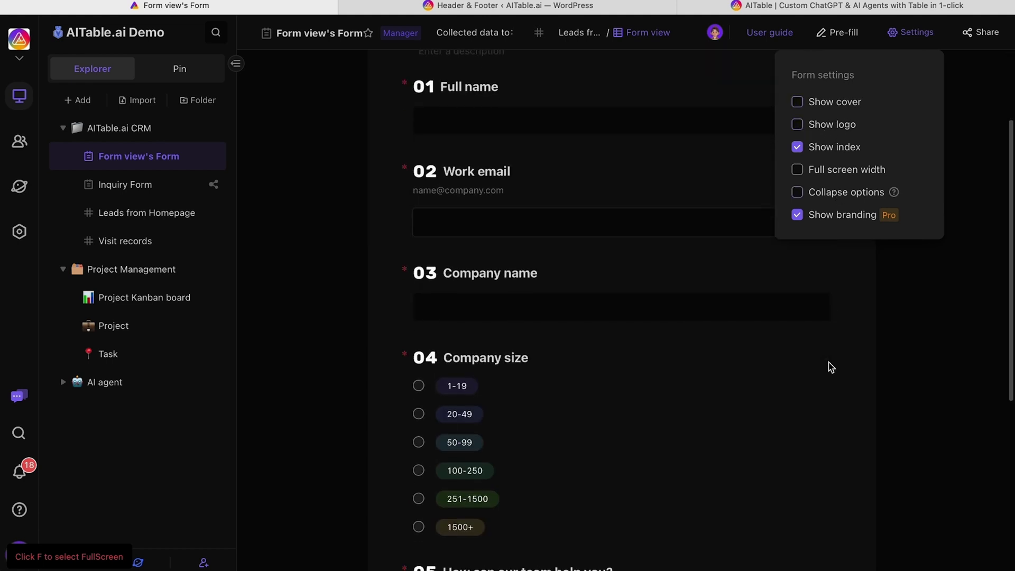
pyautogui.click(843, 194)
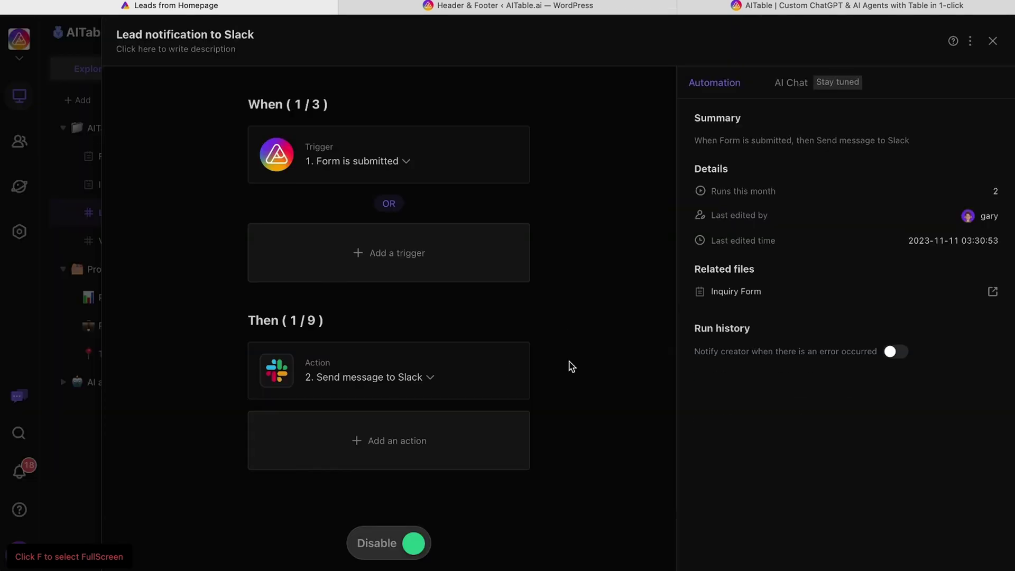
# Review the Send message to Slack content in the 'Lead notification to Slack' automation
pyautogui.click(526, 370)
pyautogui.scroll(-2, 759, 242)
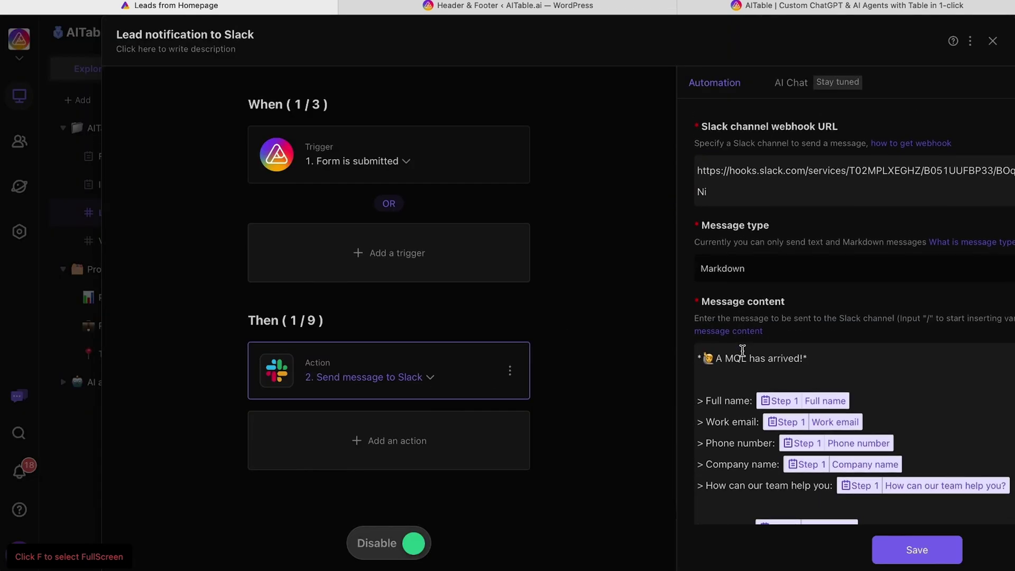
pyautogui.scroll(2, 758, 243)
pyautogui.scroll(-2, 758, 243)
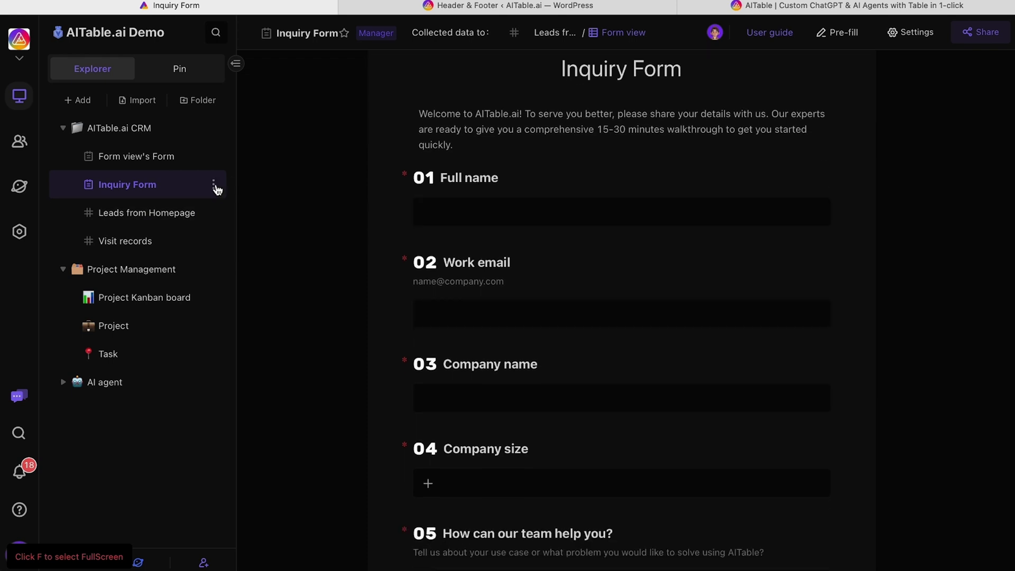
# Copy the Inquiry Form's share link and inspect the submitted APITable Ltd. lead's help request
pyautogui.click(214, 186)
pyautogui.click(270, 340)
pyautogui.click(605, 295)
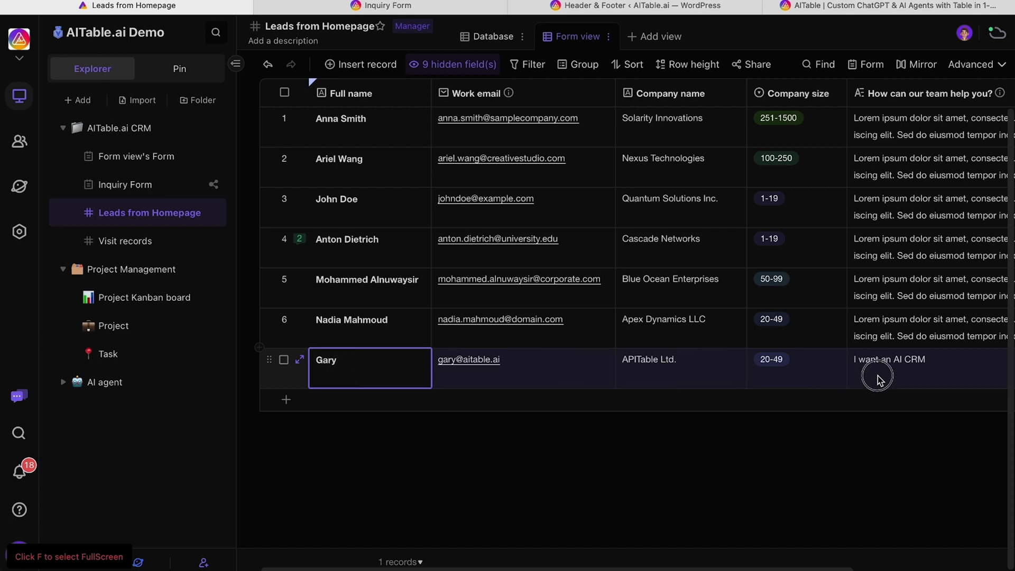
pyautogui.click(871, 379)
# Check the new lead's Slack notification, then return to the AITable workspace
pyautogui.press('super+Tab')
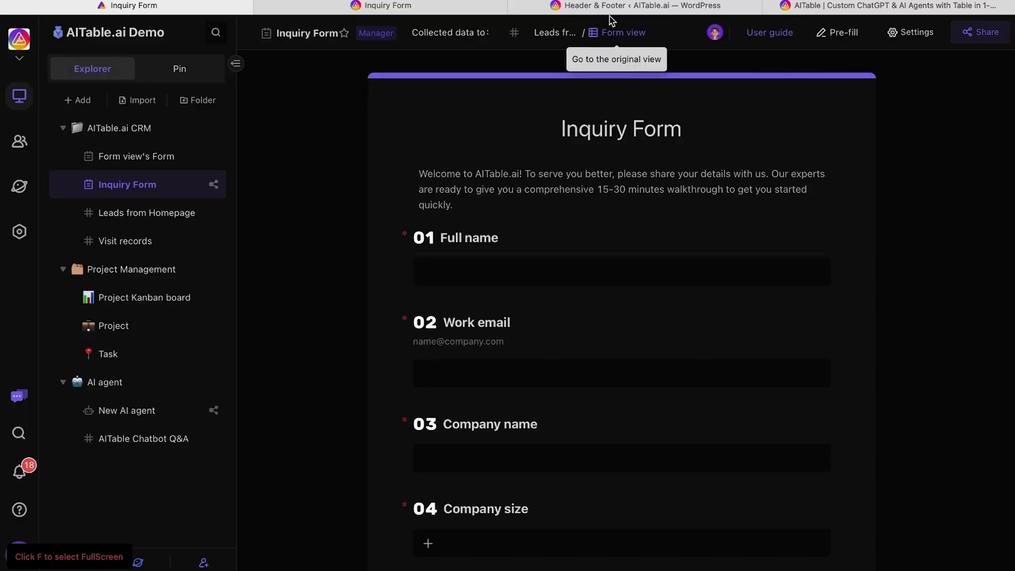
pyautogui.click(888, 6)
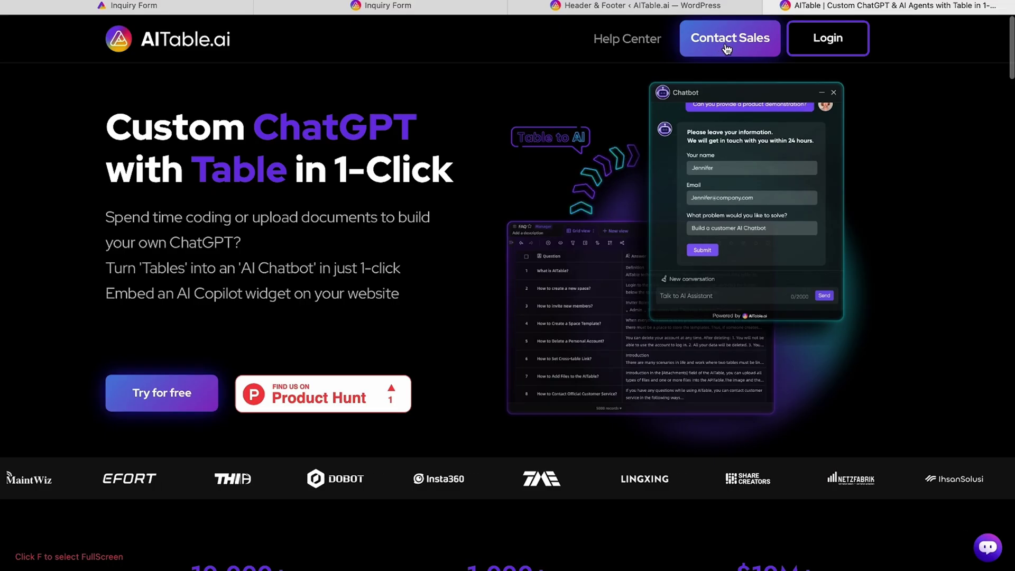
pyautogui.click(830, 36)
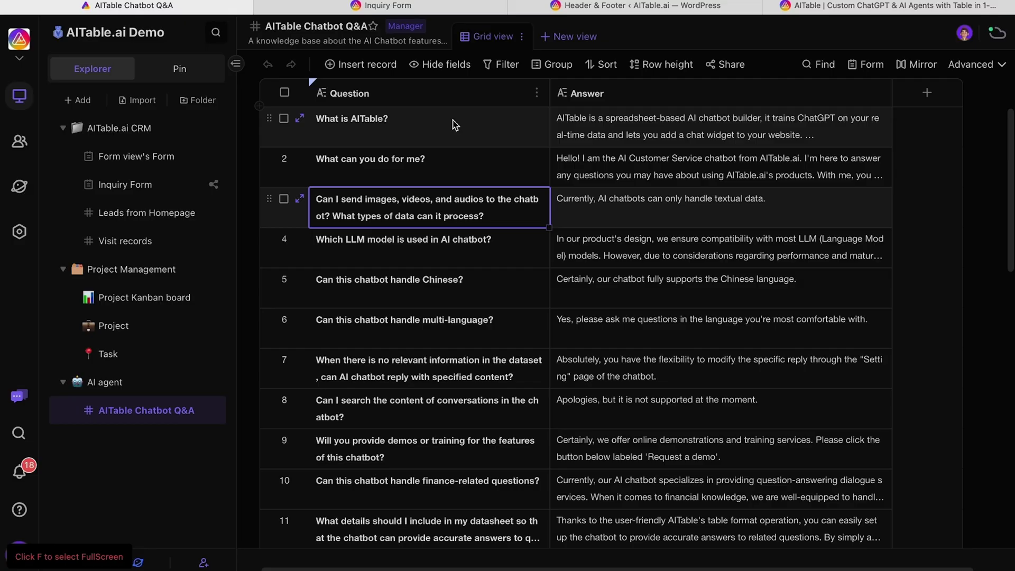
# Create a new Q&A-type AI agent in the AI agent folder
pyautogui.click(635, 362)
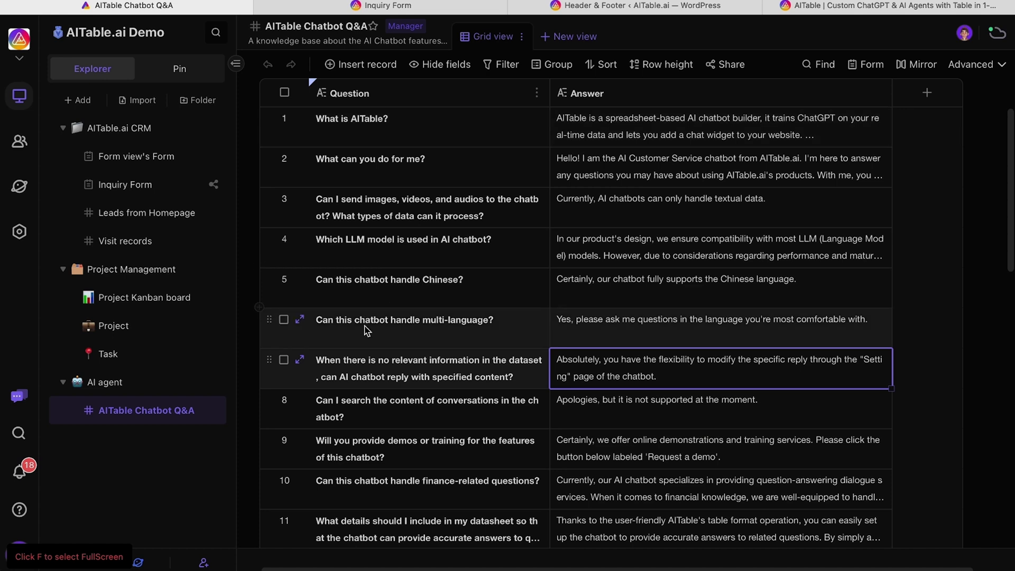
pyautogui.click(201, 382)
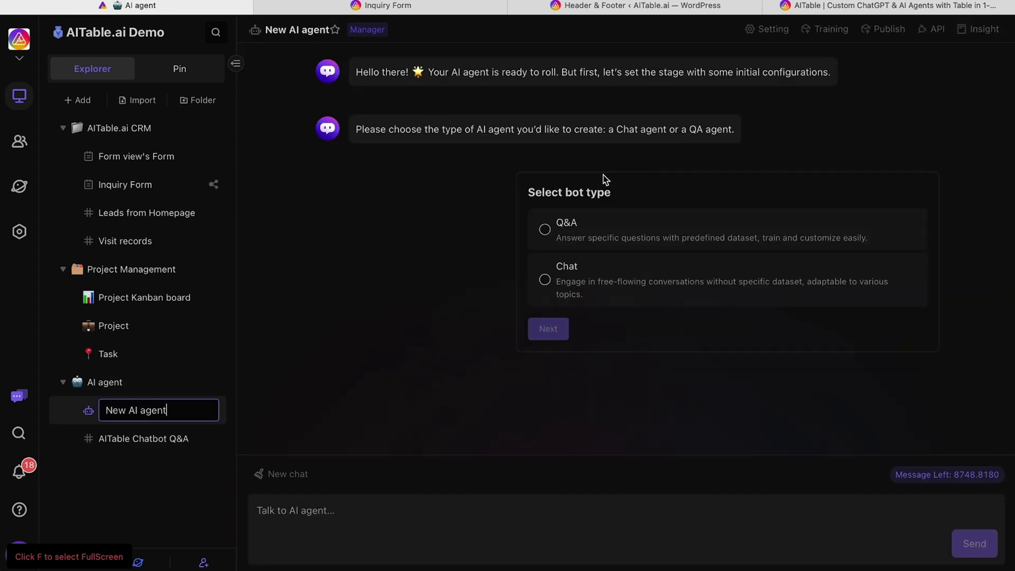
pyautogui.click(558, 233)
pyautogui.click(561, 329)
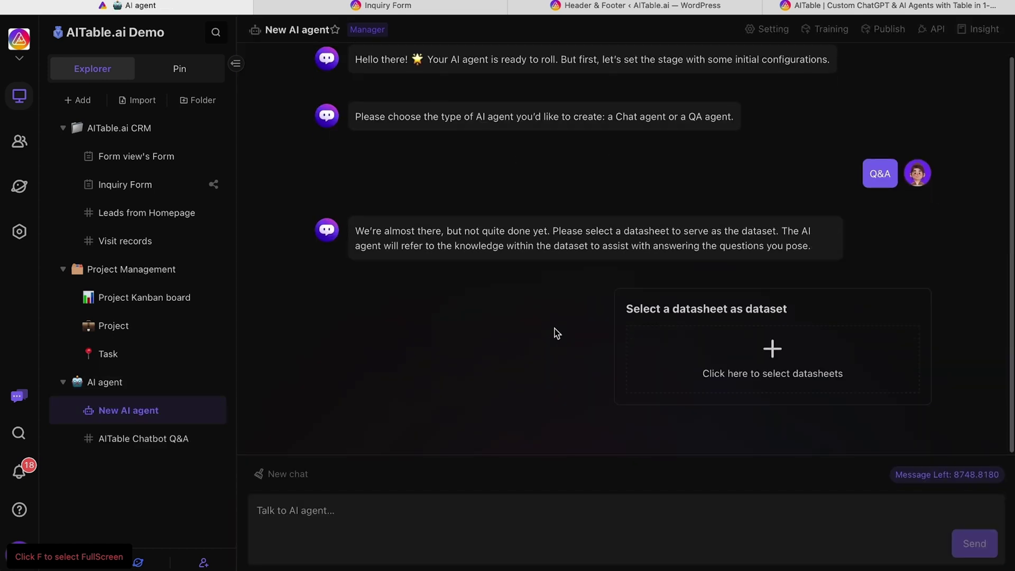
# Set AITable Chatbot Q&A as the agent's dataset and ask it "what is aitable?"
pyautogui.click(751, 365)
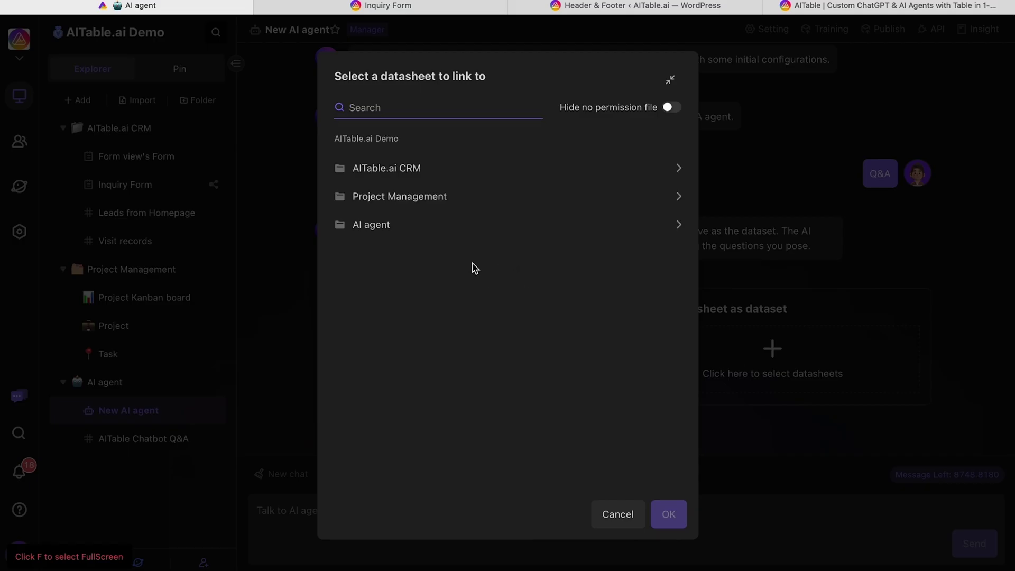
pyautogui.click(466, 225)
pyautogui.click(431, 169)
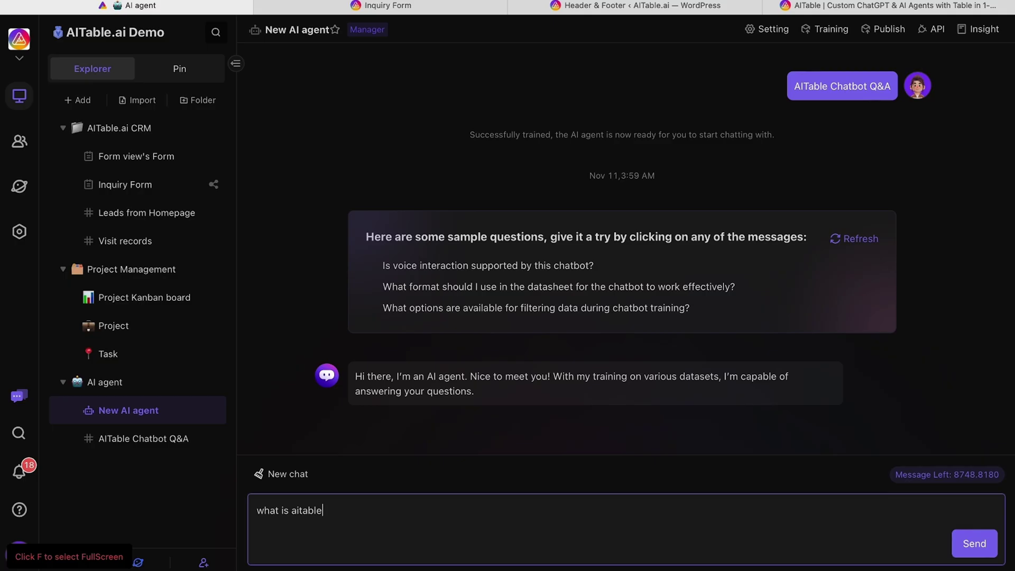
pyautogui.write('?')
pyautogui.press('Return')
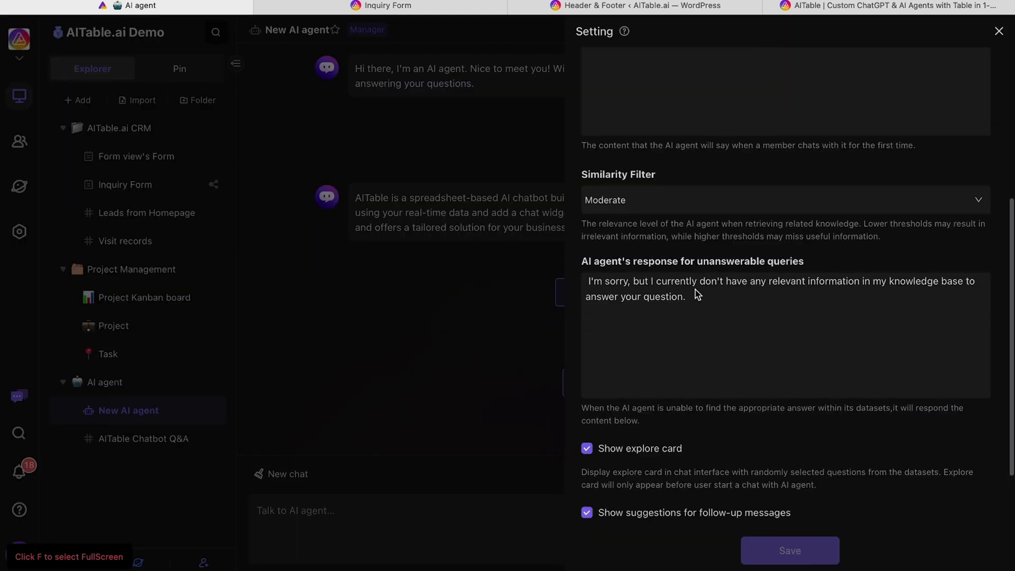
# Link the CRM's Inquiry Form for collecting information, save, and show the website embed code
pyautogui.scroll(-4, 696, 295)
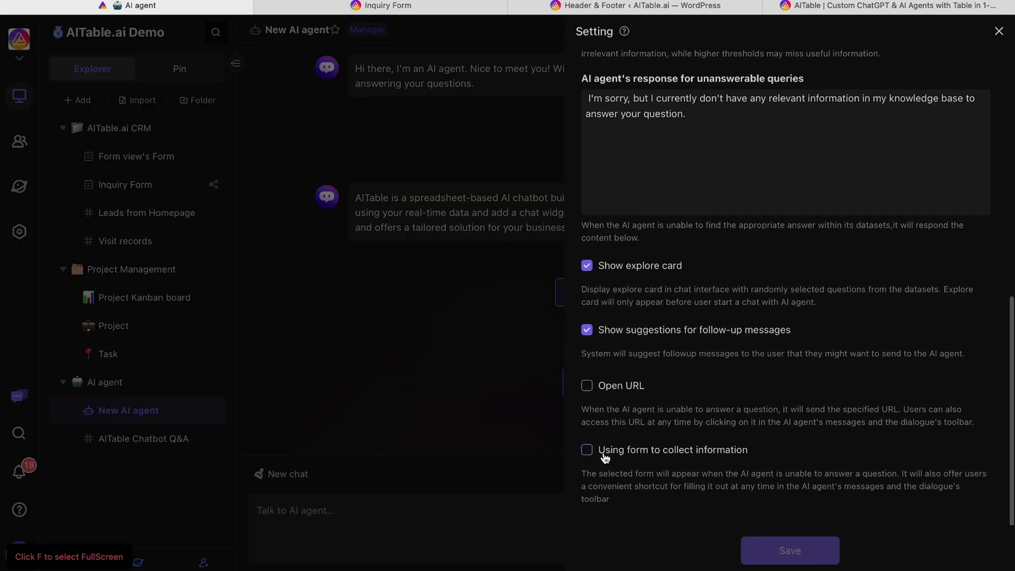
pyautogui.scroll(-1, 658, 475)
pyautogui.click(652, 492)
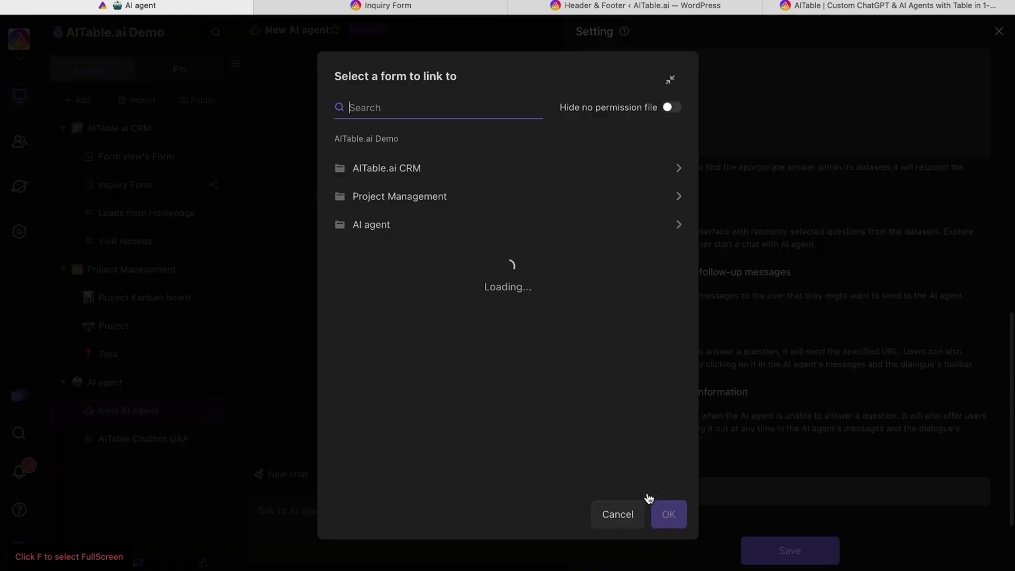
pyautogui.click(473, 170)
pyautogui.click(399, 204)
pyautogui.click(668, 515)
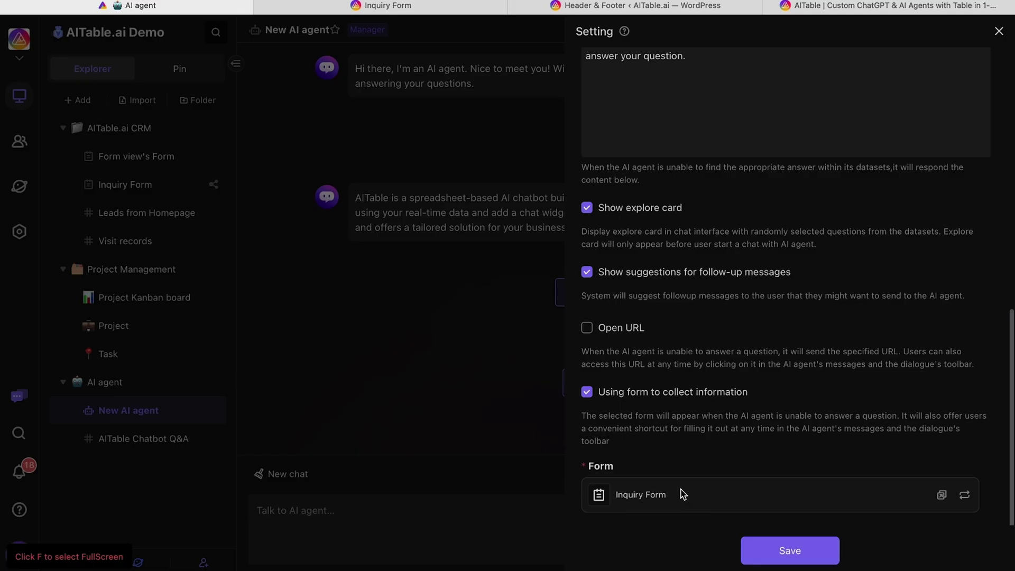
pyautogui.click(790, 553)
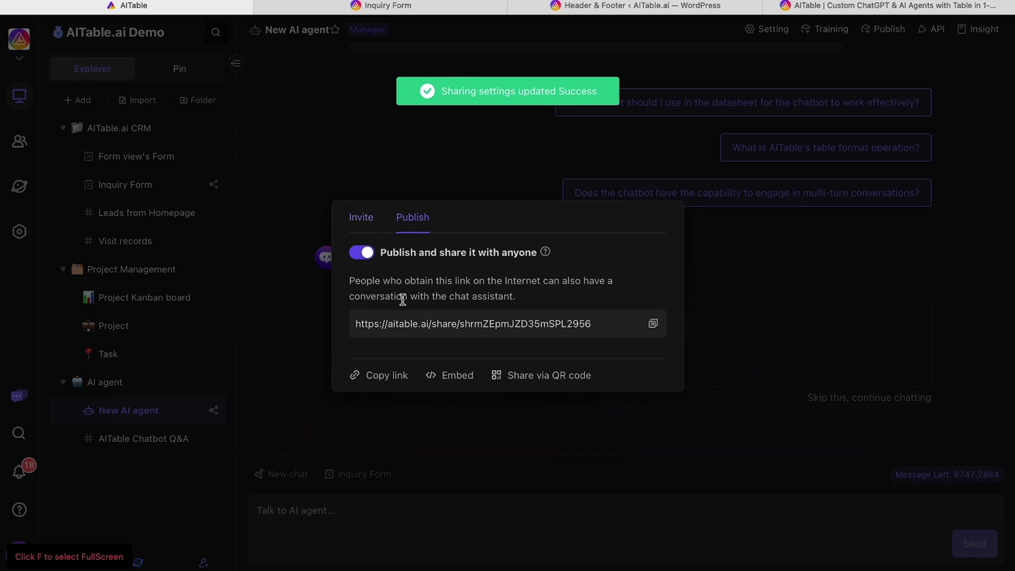
pyautogui.click(453, 377)
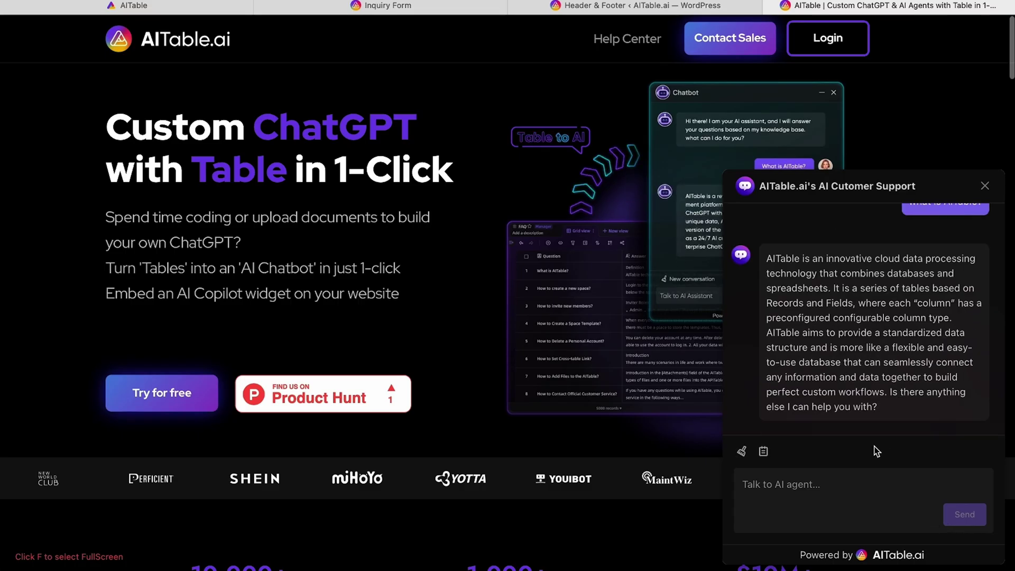
# Start a new chat in the homepage support widget to show the greeting and sample questions
pyautogui.click(742, 452)
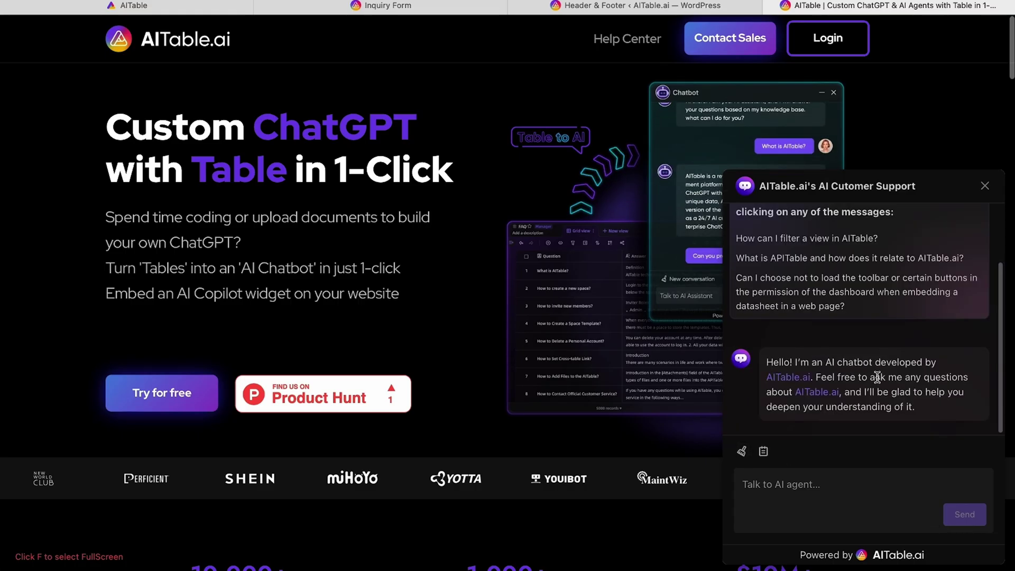